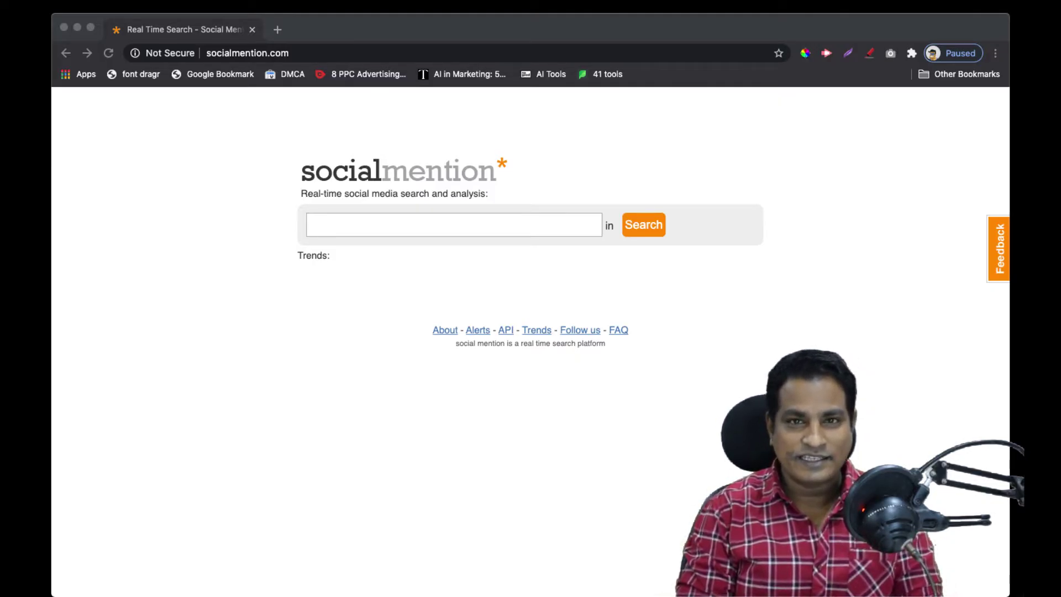
# Search Social Mention for 'reliance', returning 77 mentions with 20% strength and 5:1 sentiment
pyautogui.click(332, 222)
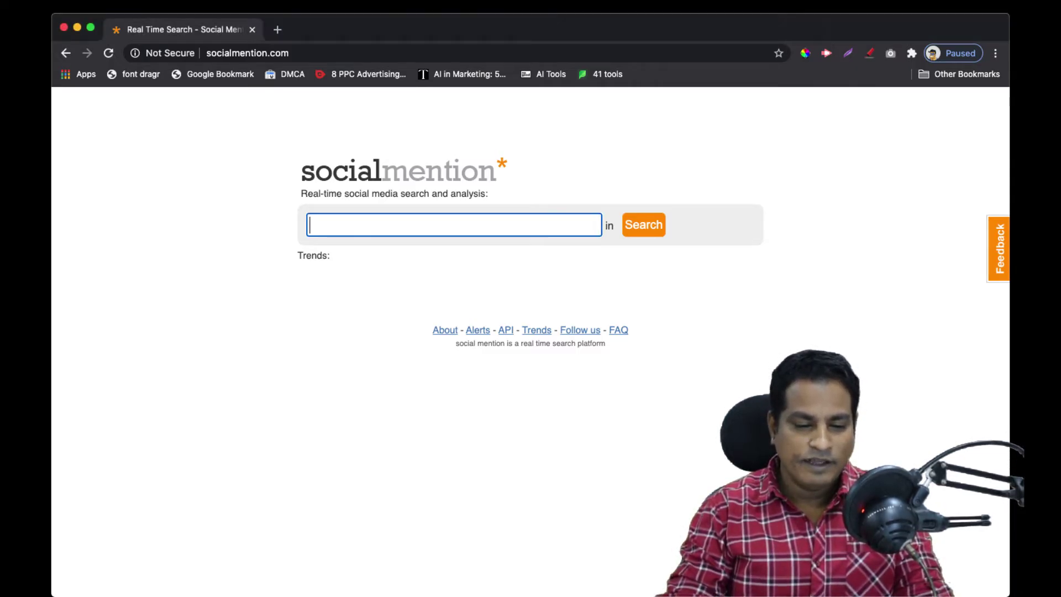
pyautogui.click(347, 222)
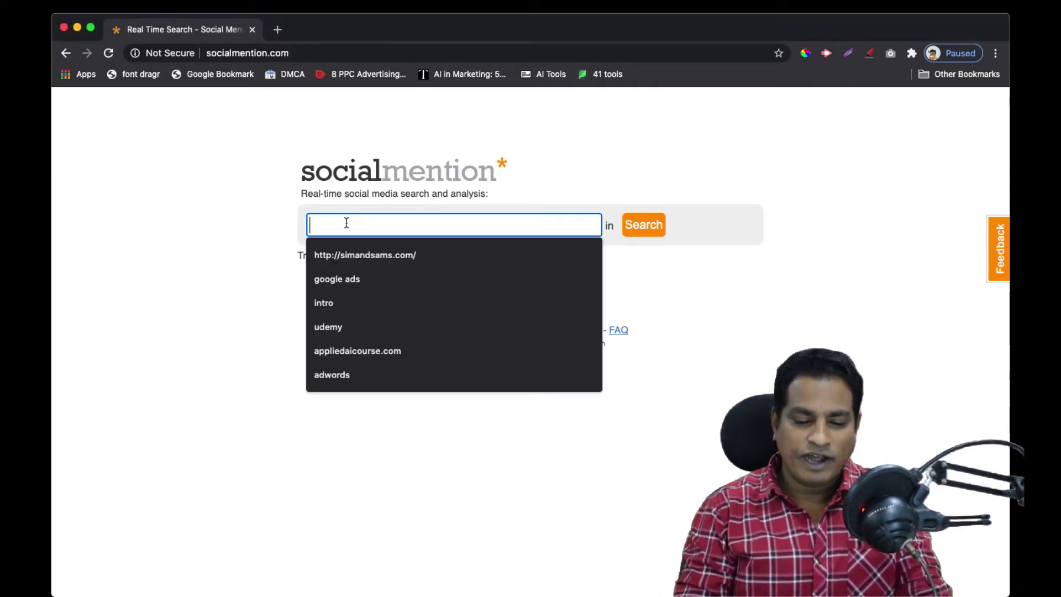
pyautogui.click(249, 309)
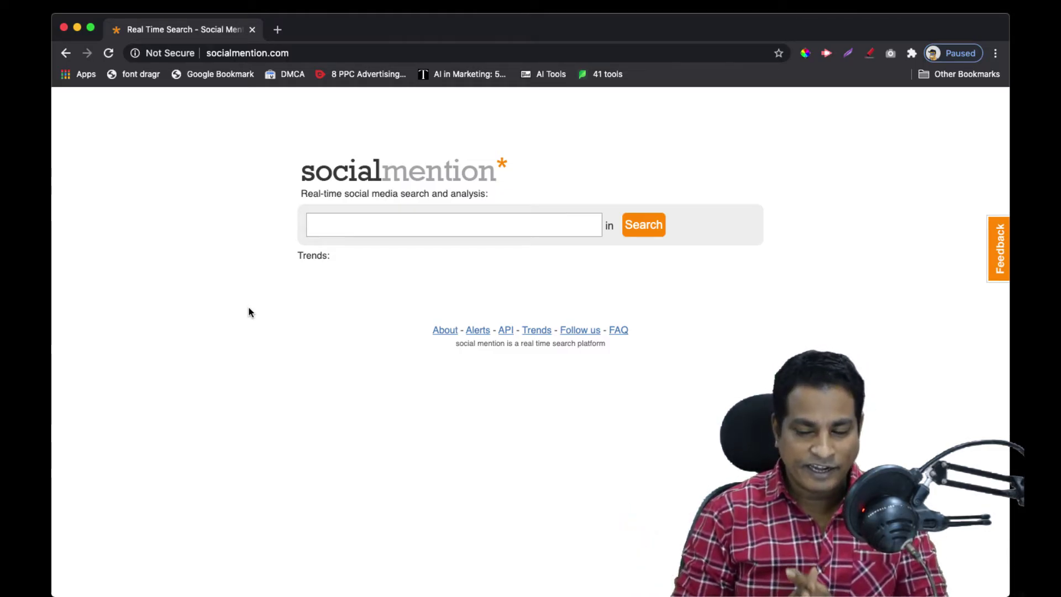
pyautogui.click(395, 234)
pyautogui.write('reliance')
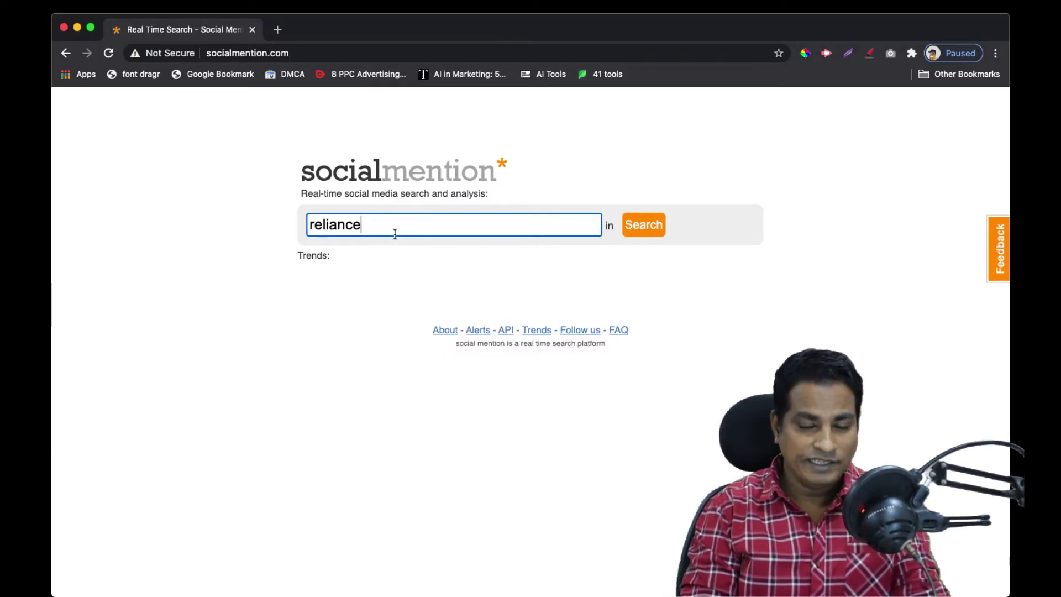
pyautogui.press('Return')
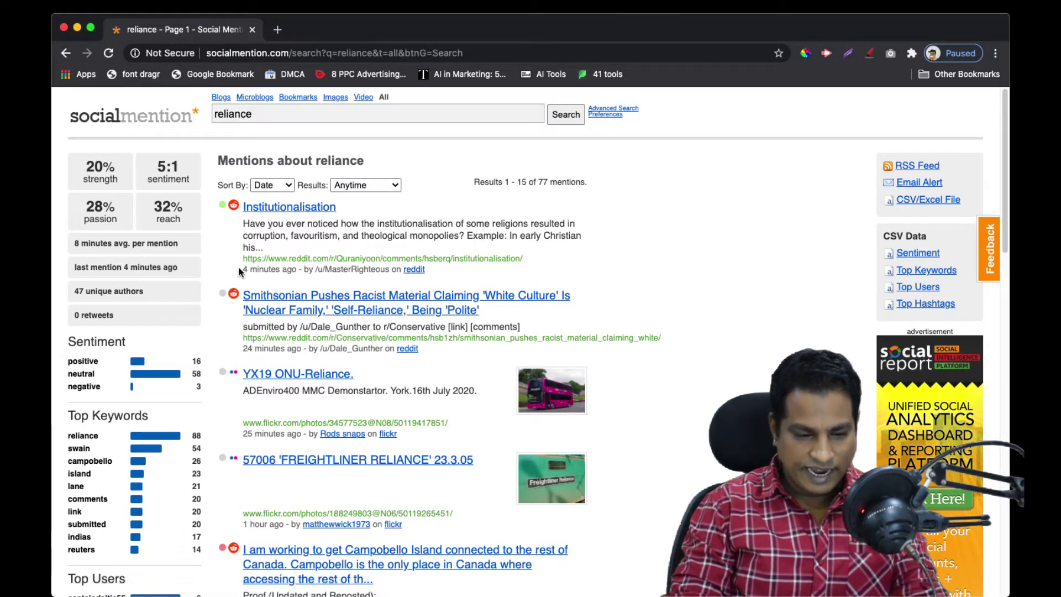
pyautogui.moveTo(242, 269); pyautogui.dragTo(298, 271)
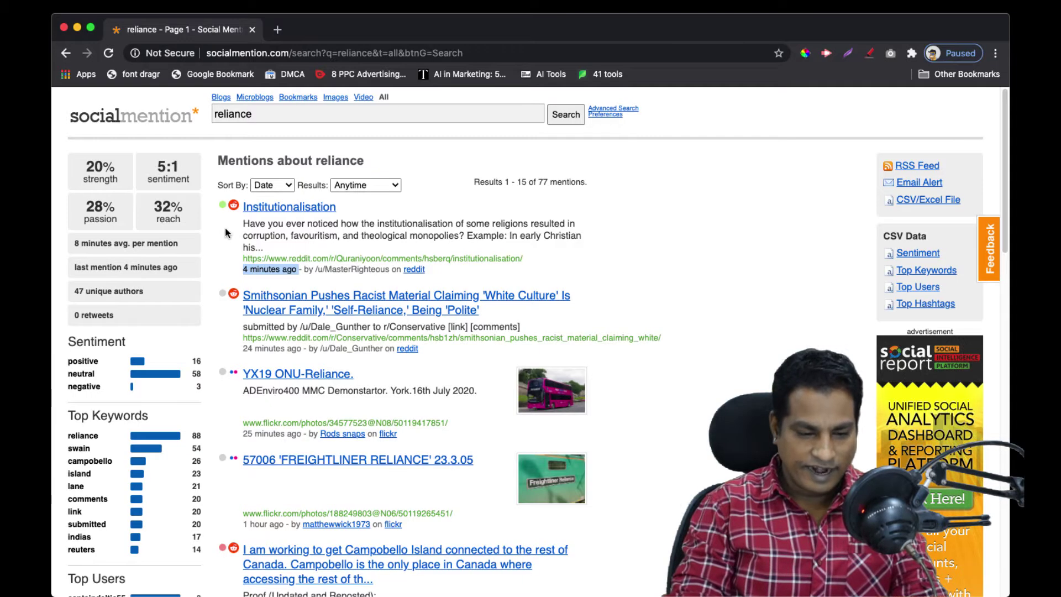
pyautogui.scroll(-2, 309, 388)
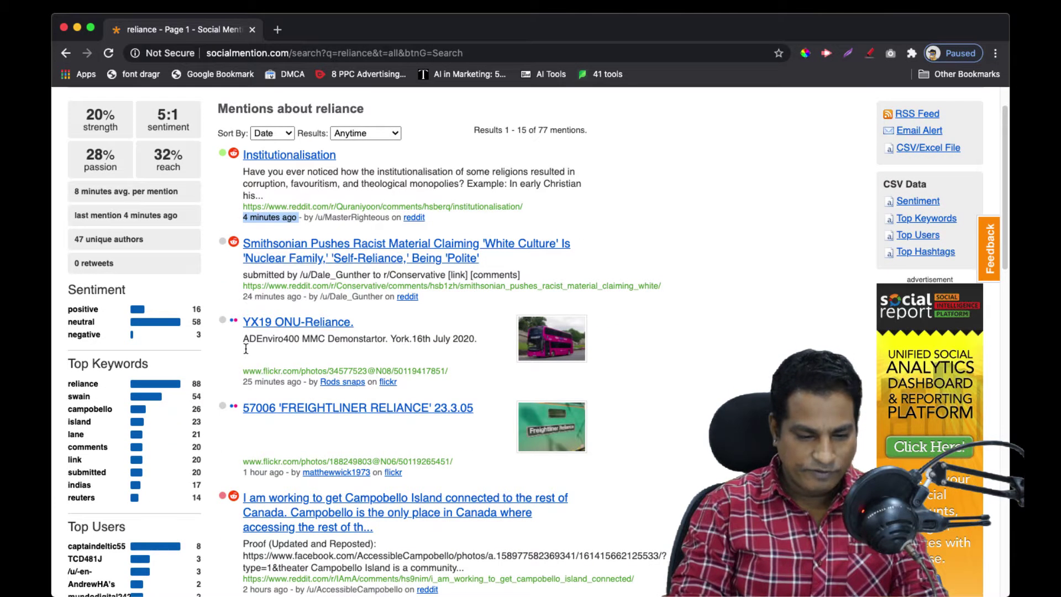
pyautogui.scroll(-10, 335, 379)
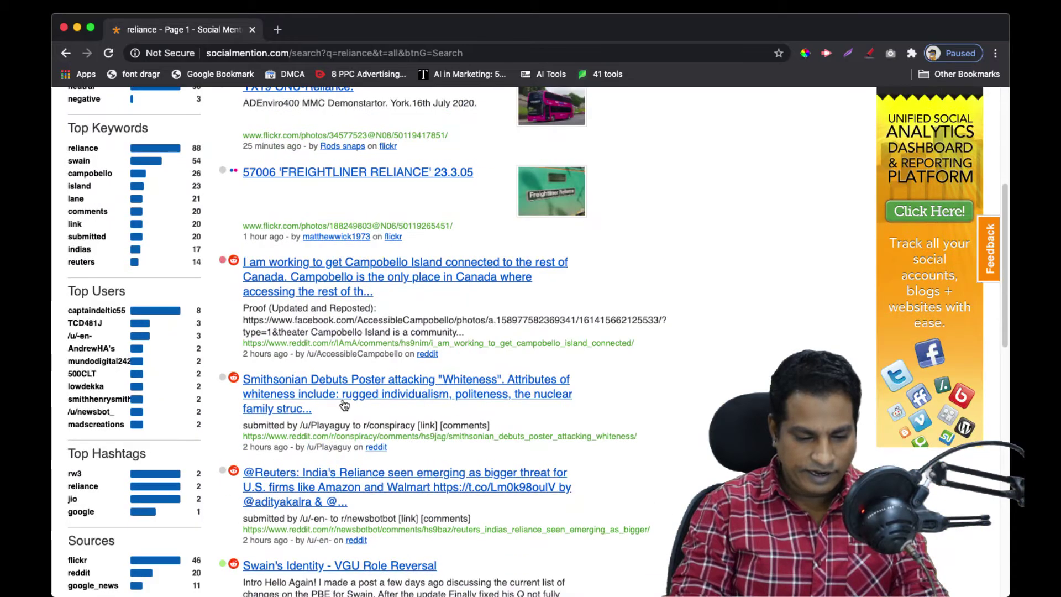
pyautogui.scroll(12, 343, 403)
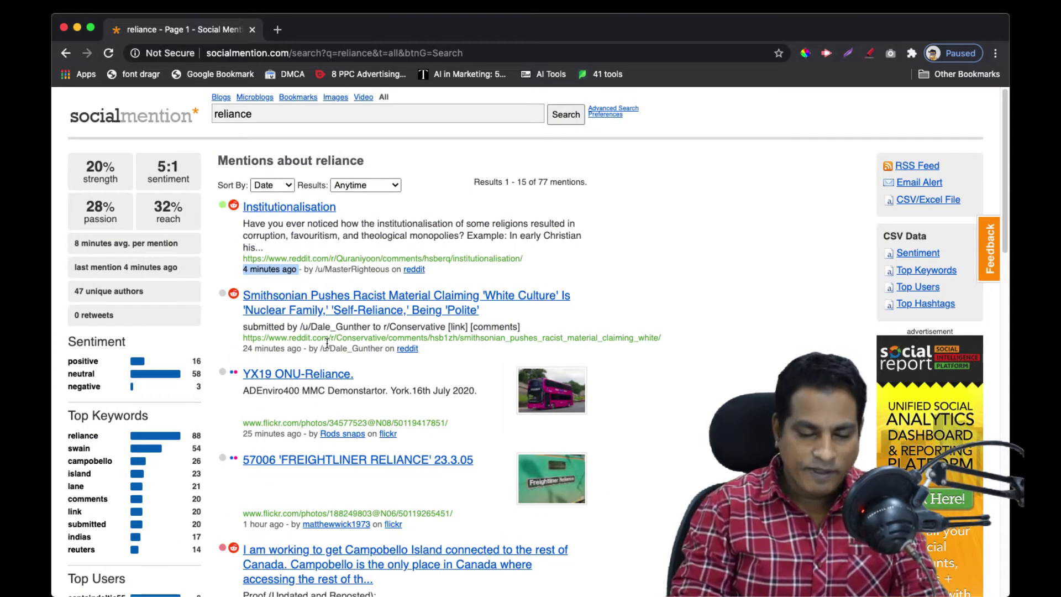
pyautogui.click(368, 187)
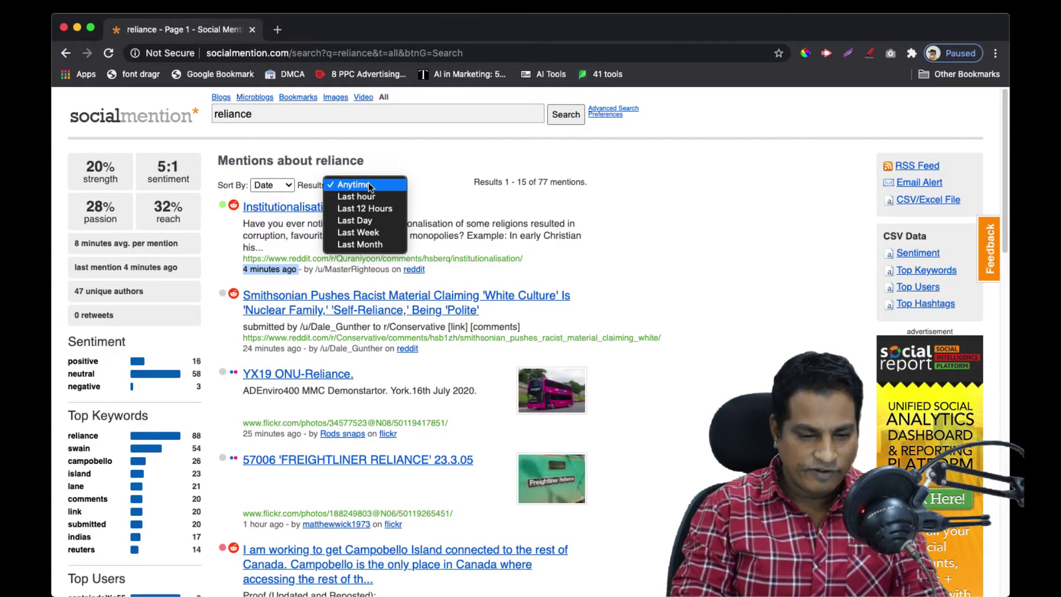
# Restrict the reliance results to the last day, sorted by date, leaving 29 mentions
pyautogui.click(390, 226)
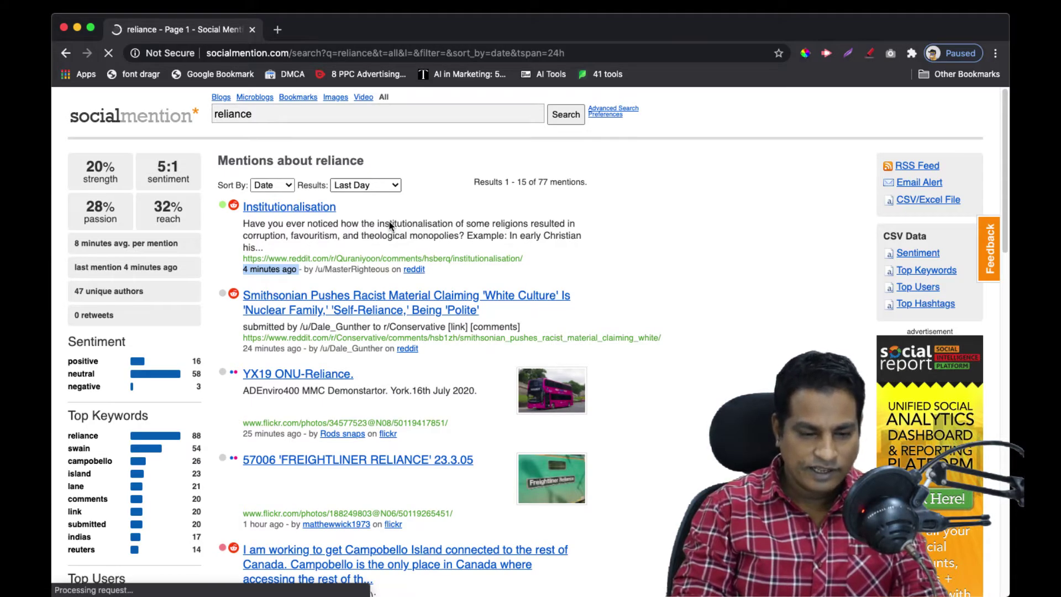
pyautogui.click(283, 187)
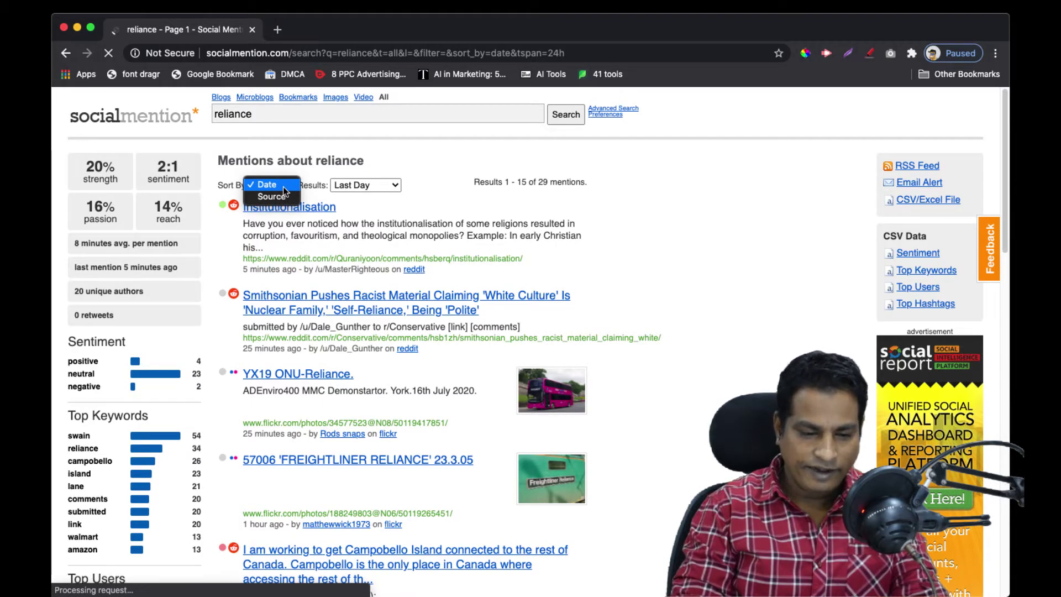
pyautogui.click(284, 196)
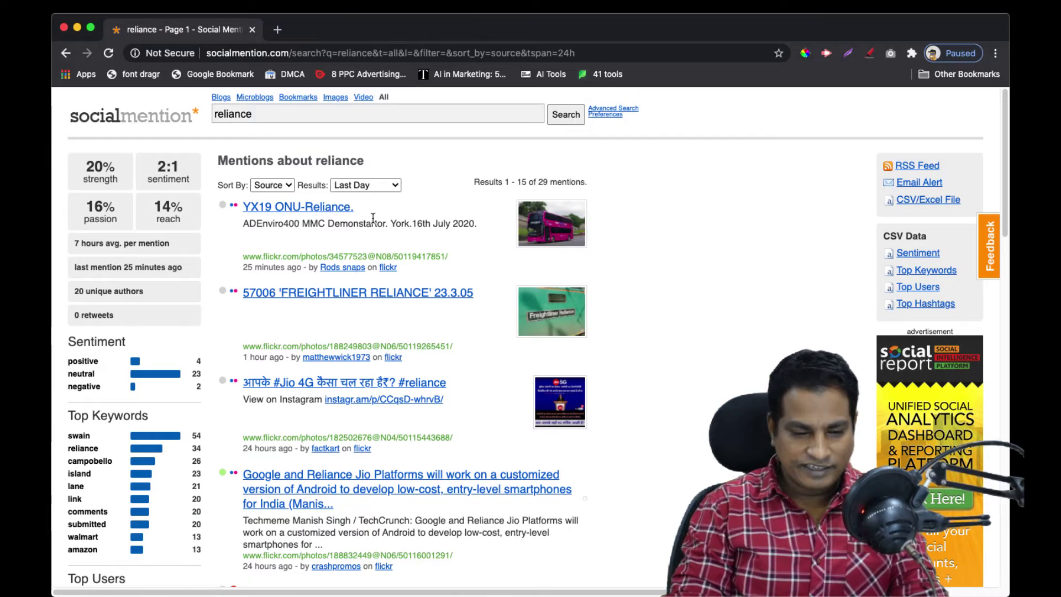
pyautogui.click(285, 184)
pyautogui.click(269, 173)
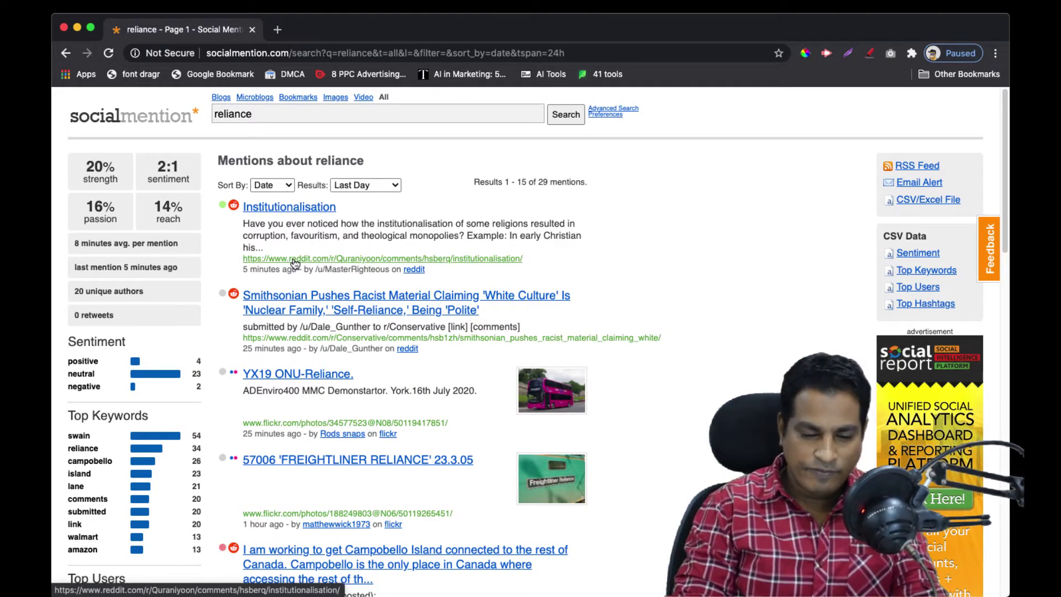
pyautogui.scroll(-5, 375, 453)
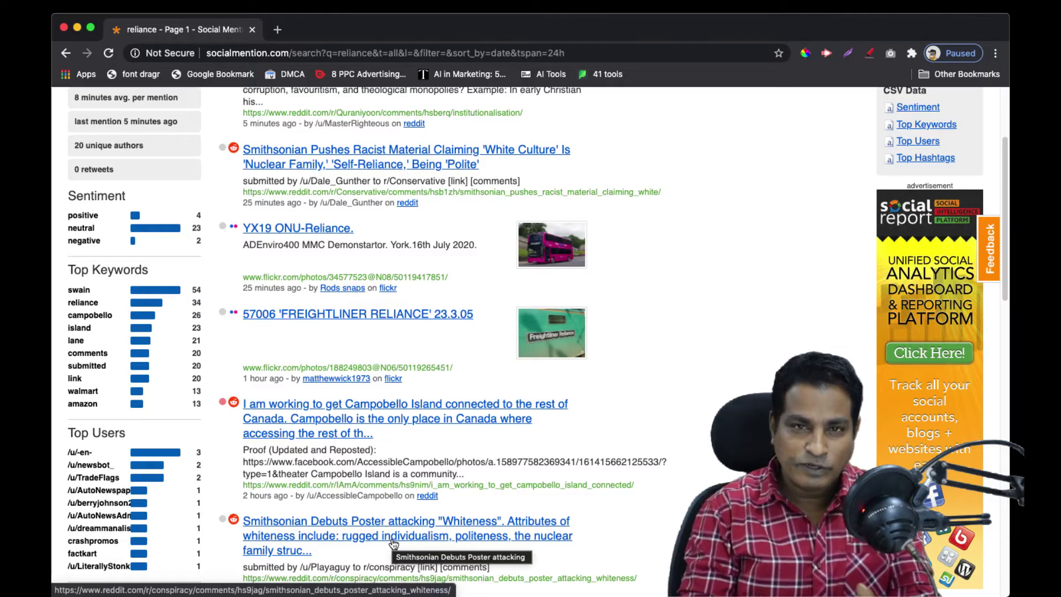
pyautogui.scroll(3, 208, 326)
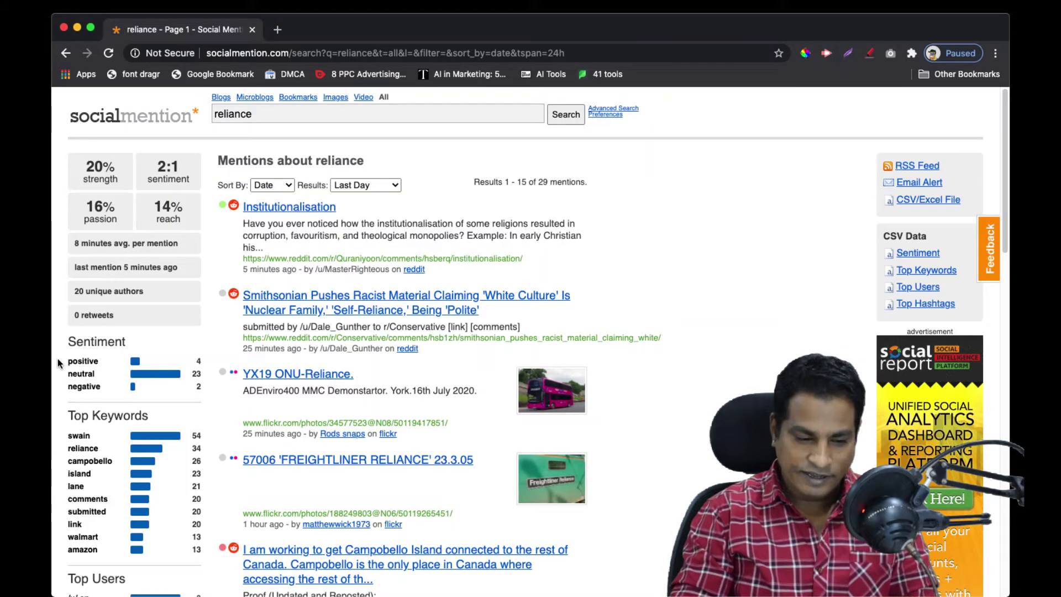
pyautogui.moveTo(71, 341); pyautogui.dragTo(170, 396)
pyautogui.click(170, 397)
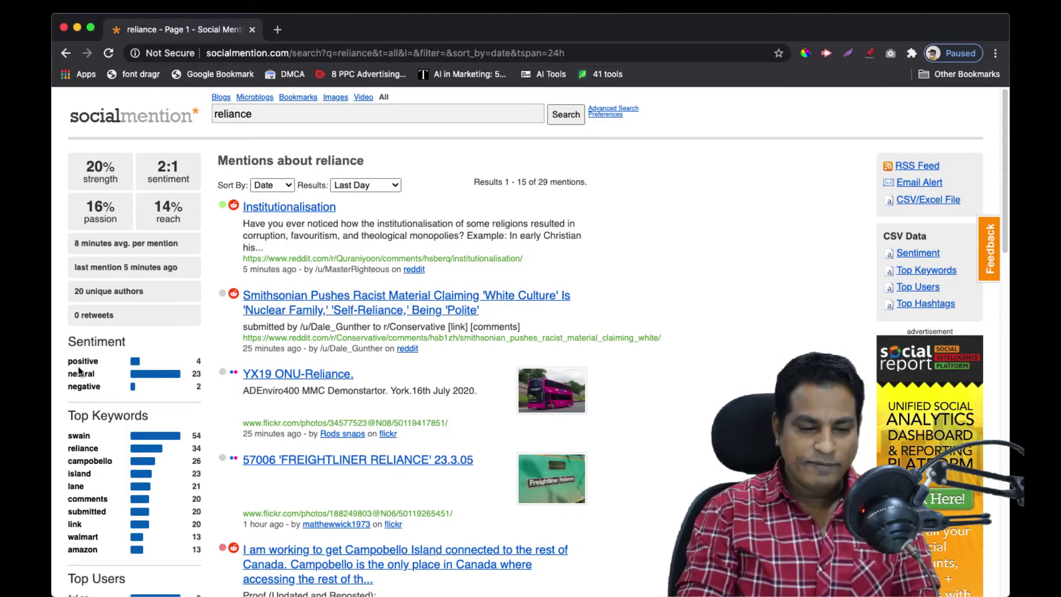
pyautogui.moveTo(179, 166); pyautogui.dragTo(148, 167)
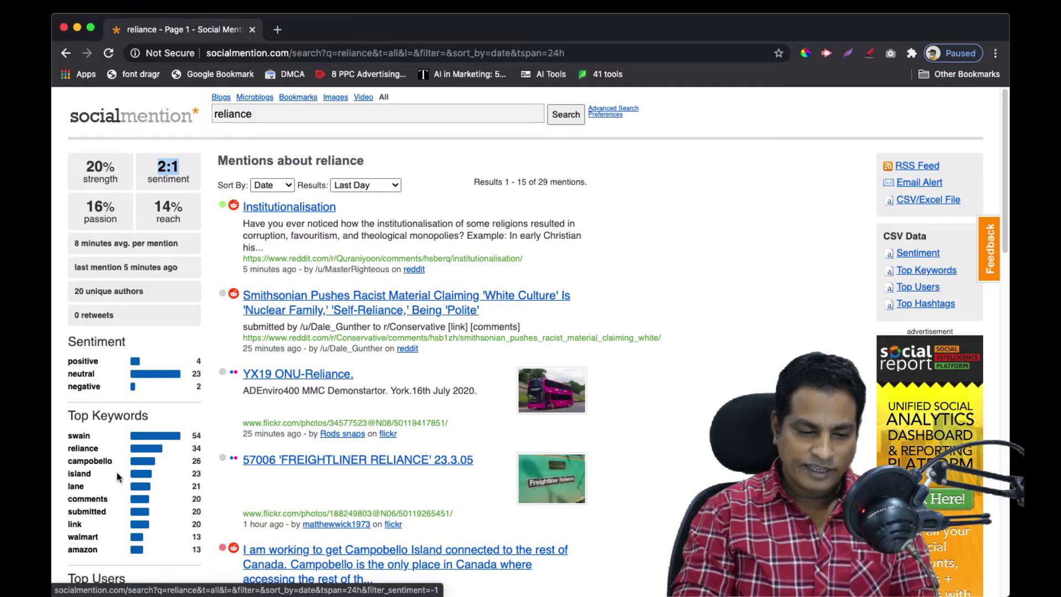
pyautogui.scroll(-1, 112, 480)
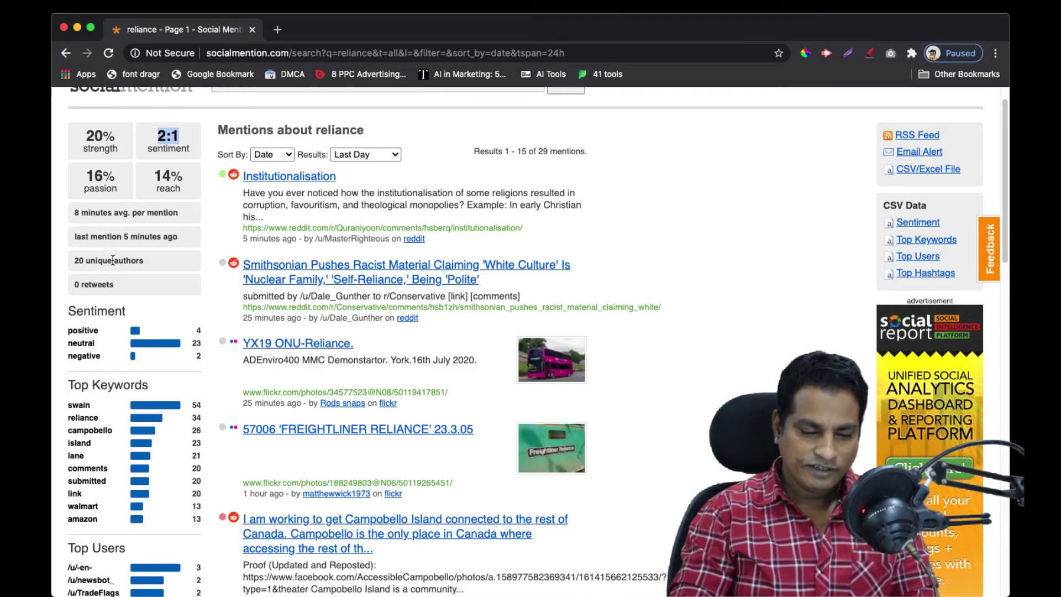
pyautogui.scroll(-1, 174, 182)
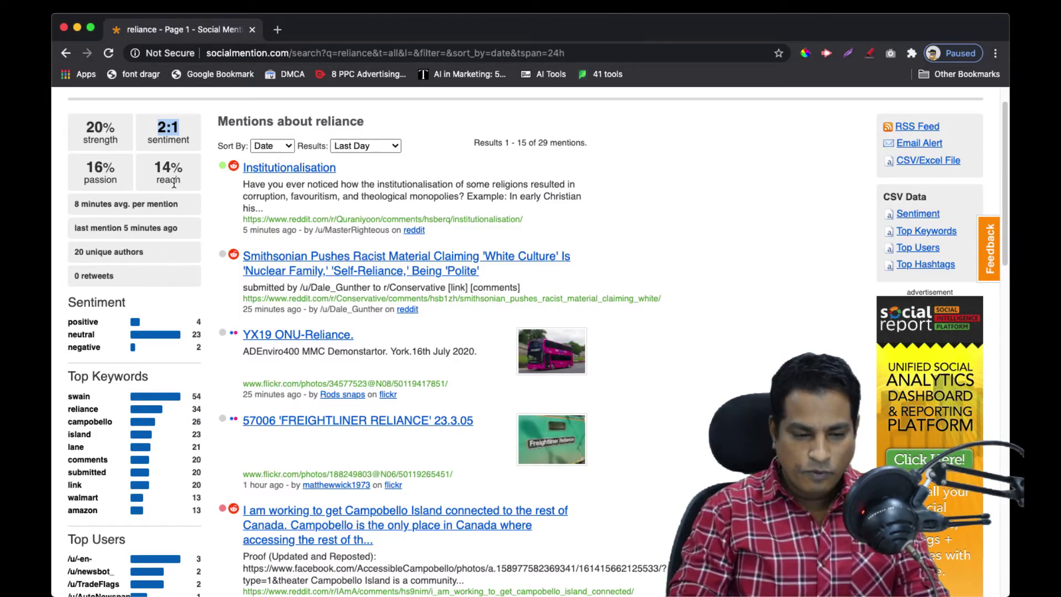
pyautogui.scroll(2, 435, 205)
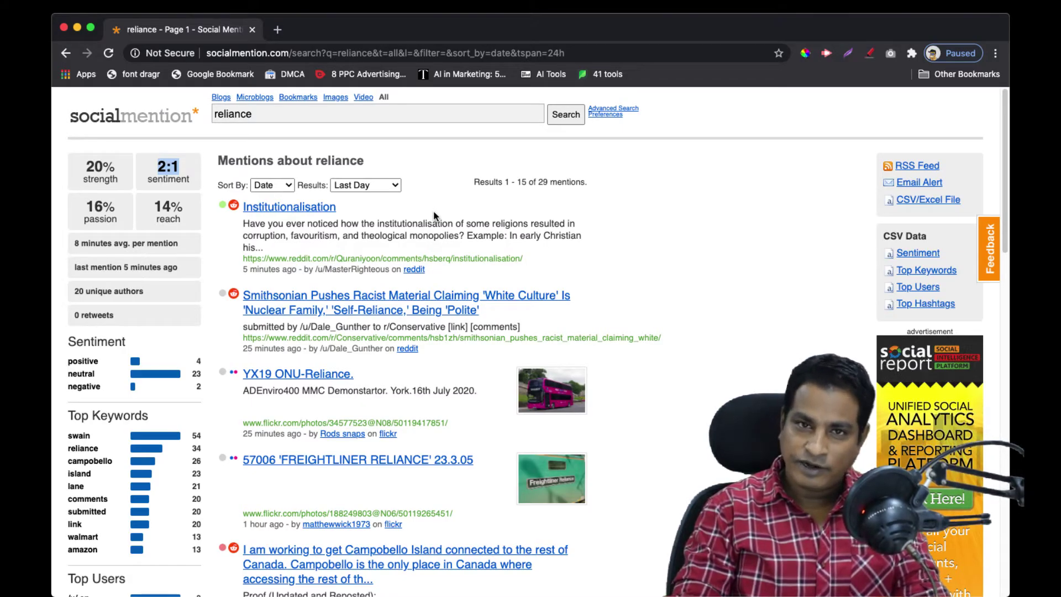
pyautogui.click(276, 29)
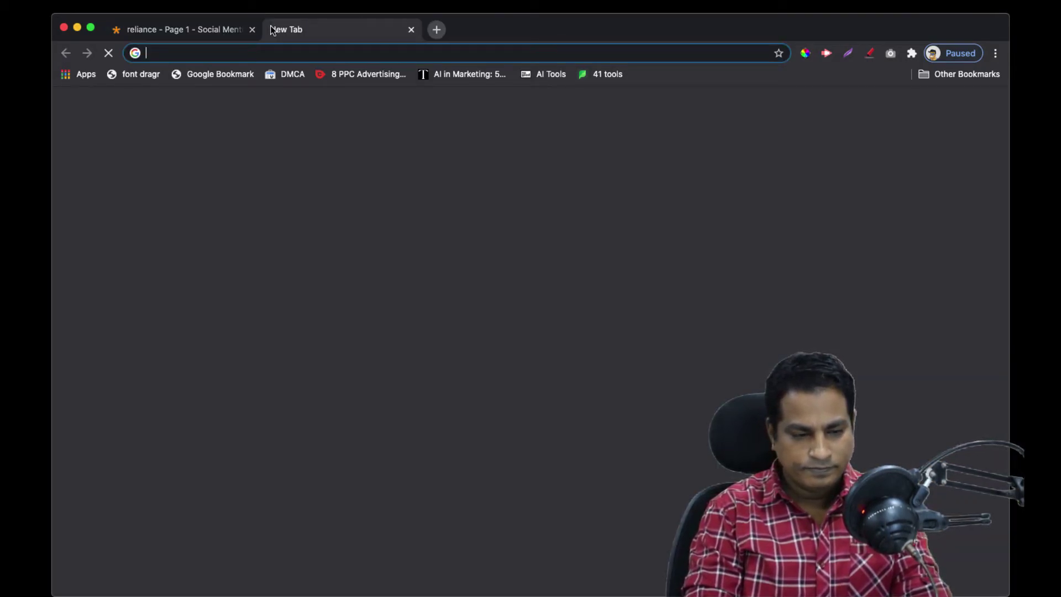
# Go to socialmention.com and bring up its About page
pyautogui.write('social')
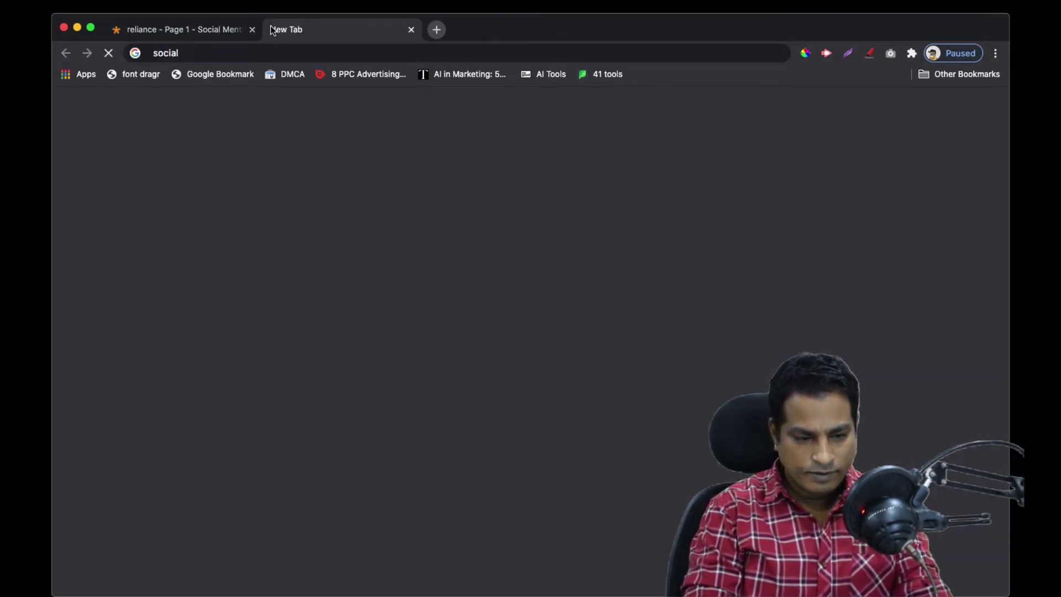
pyautogui.write('me')
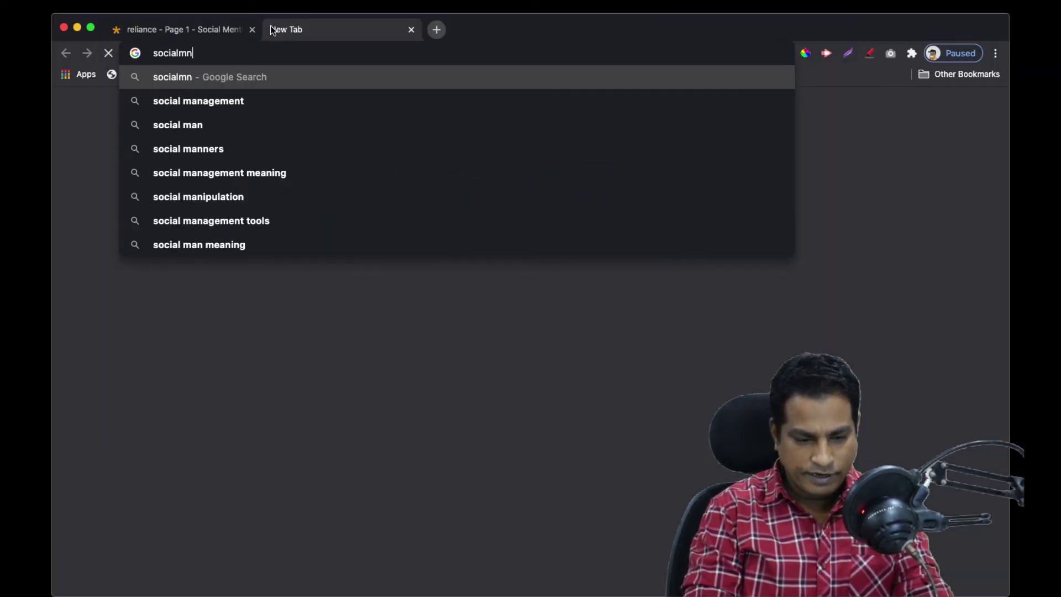
pyautogui.write('n')
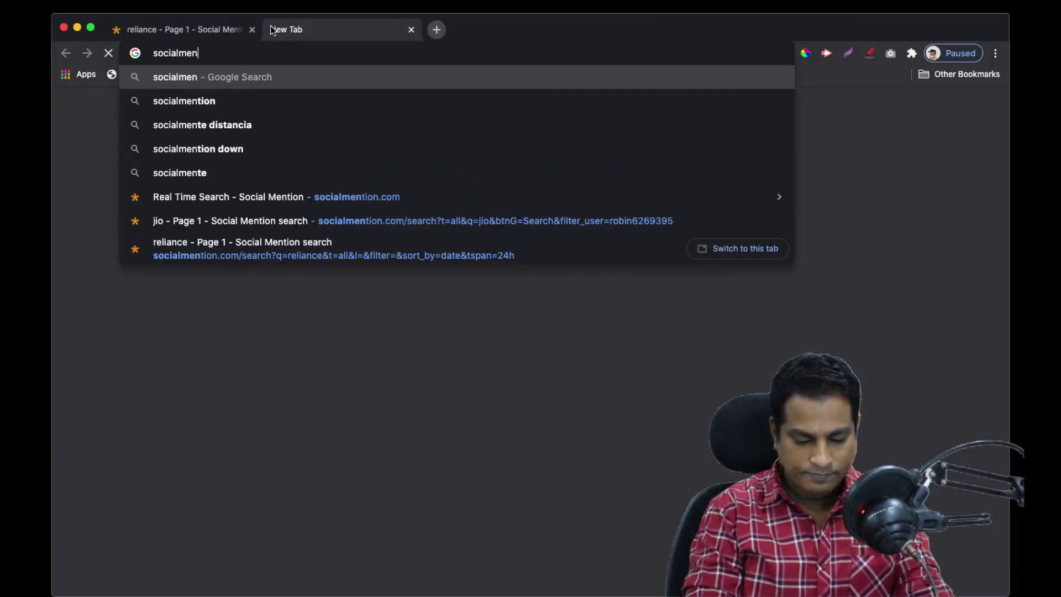
pyautogui.write('tion.com')
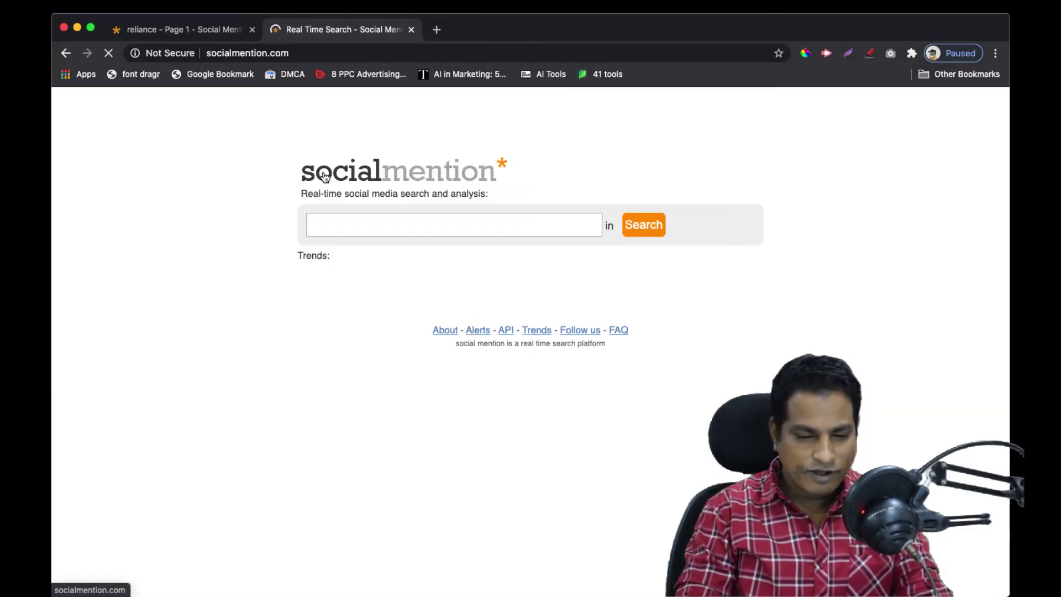
pyautogui.click(453, 329)
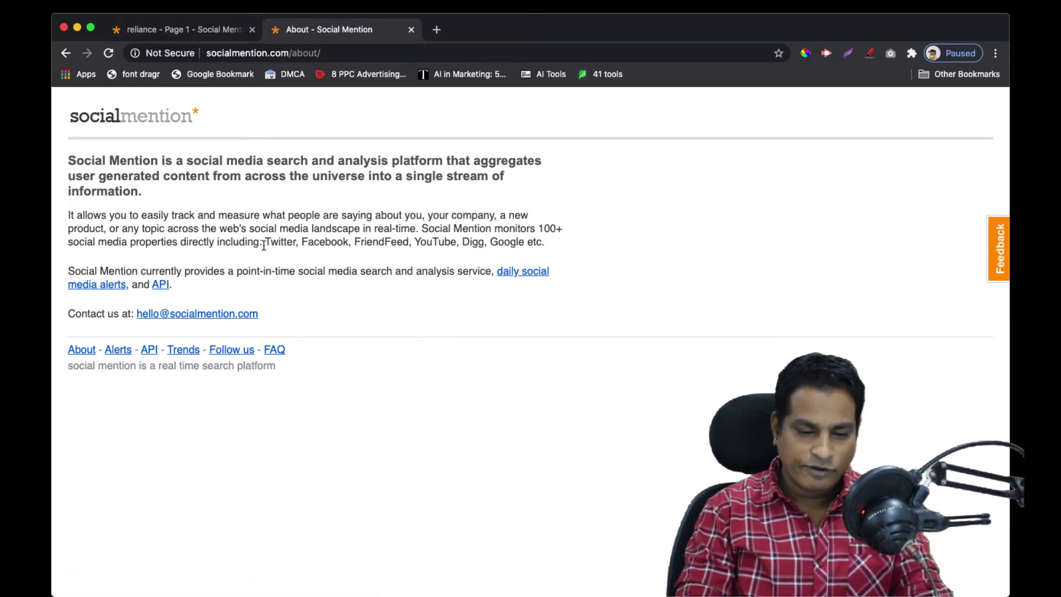
# Read the About line on 100+ monitored social media properties, then return to the reliance results
pyautogui.moveTo(264, 246); pyautogui.dragTo(219, 242)
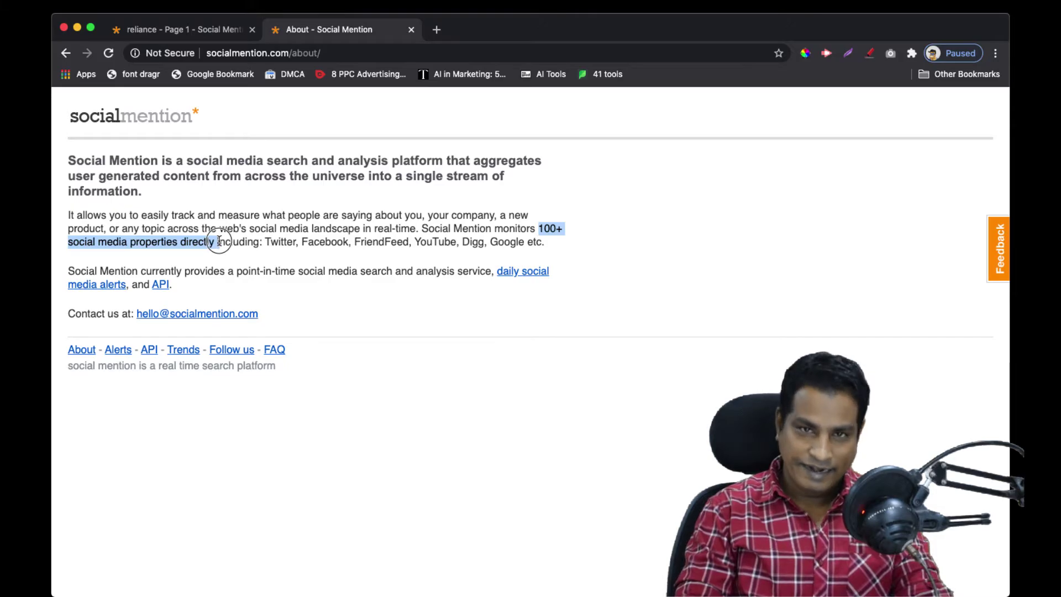
pyautogui.click(225, 245)
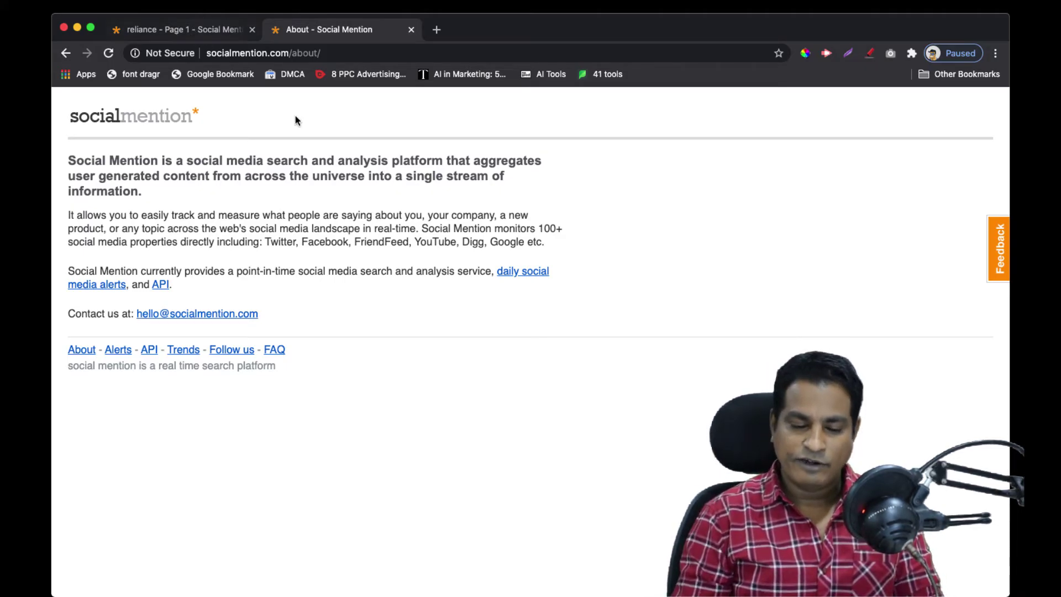
pyautogui.hotkey('ctrl', 'shift', 'Tab')
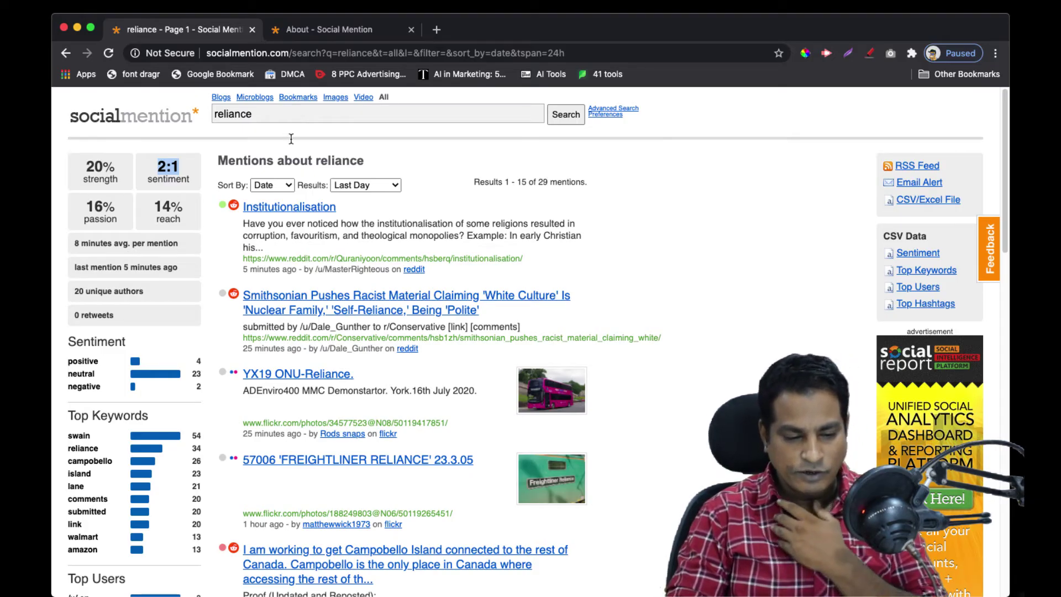
pyautogui.scroll(-3, 137, 492)
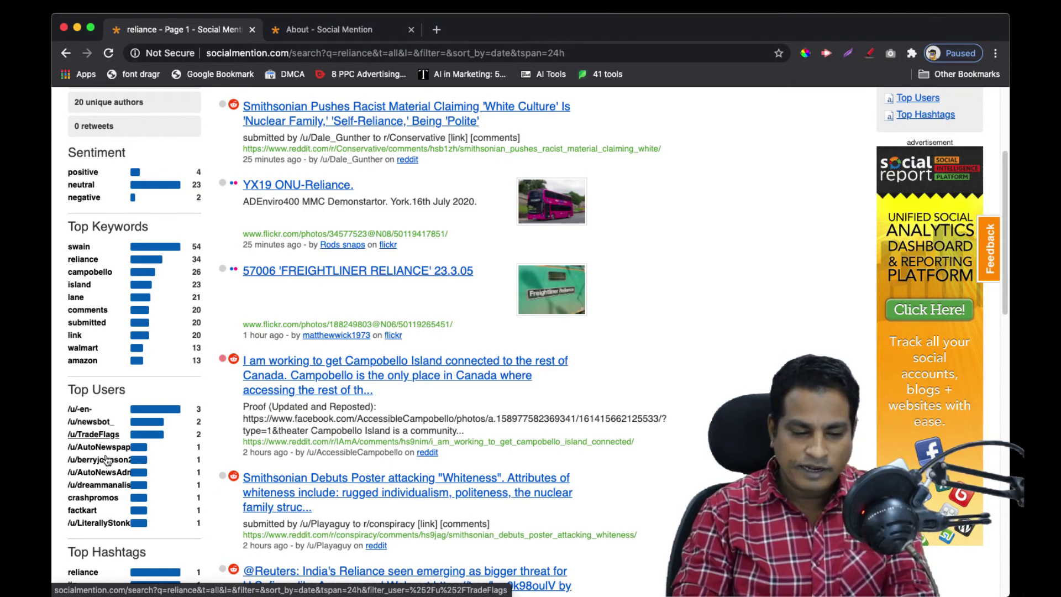
pyautogui.scroll(-2, 114, 474)
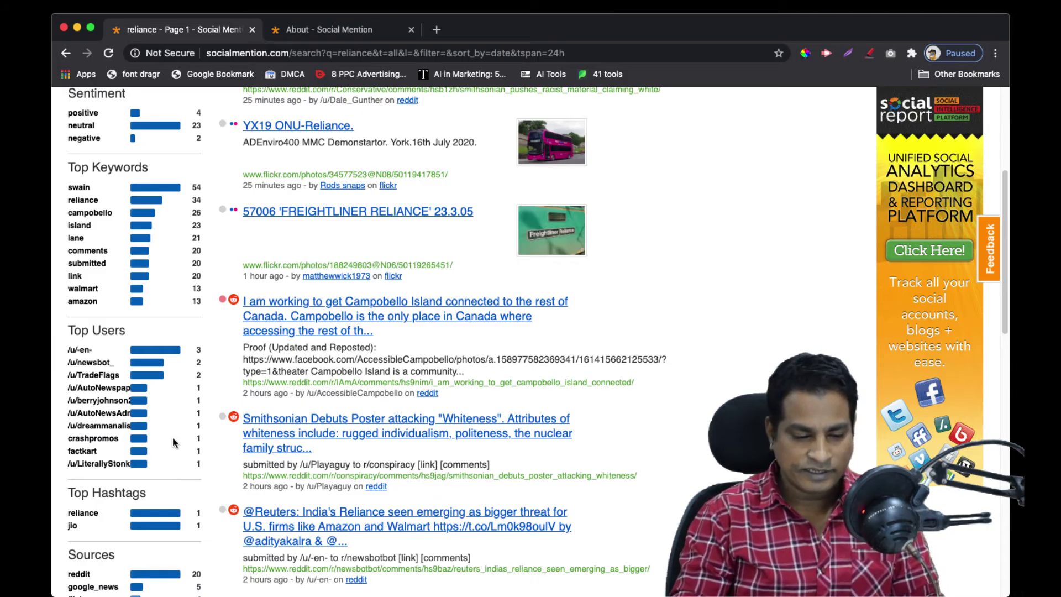
pyautogui.scroll(-2, 165, 453)
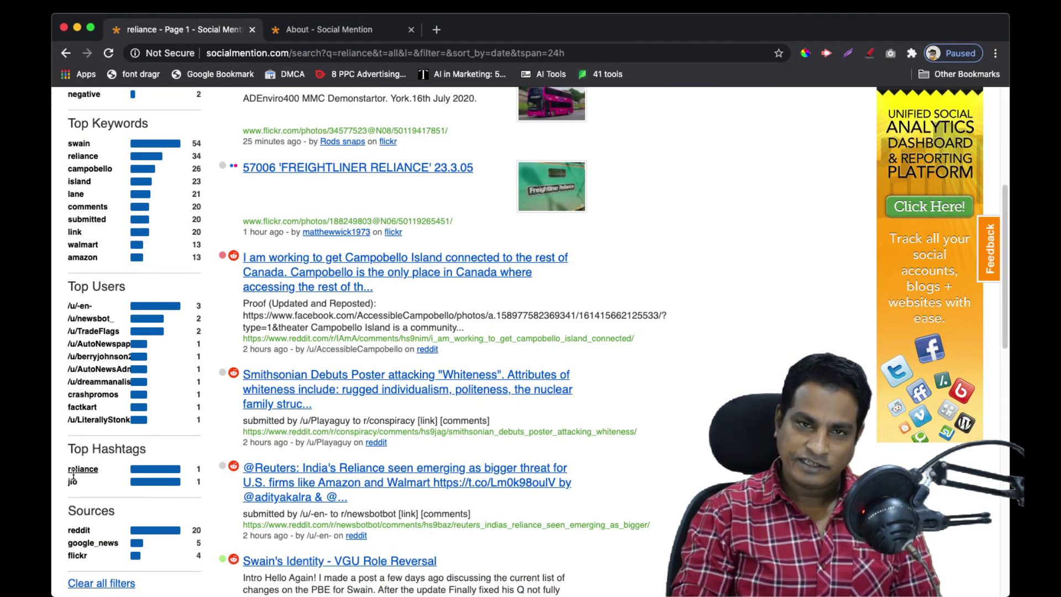
pyautogui.scroll(-3, 139, 512)
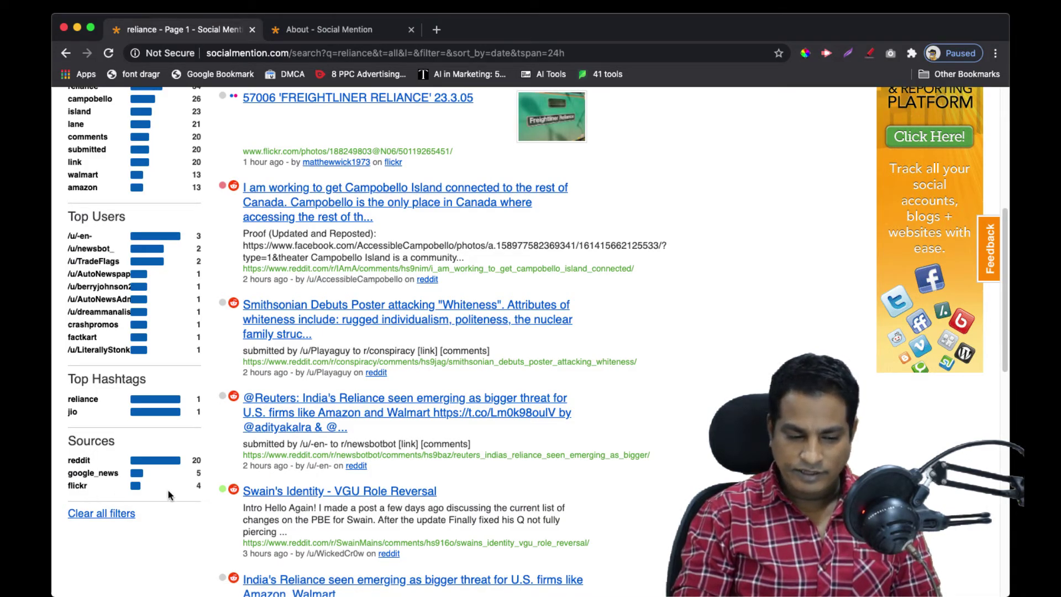
pyautogui.moveTo(168, 490); pyautogui.dragTo(69, 460)
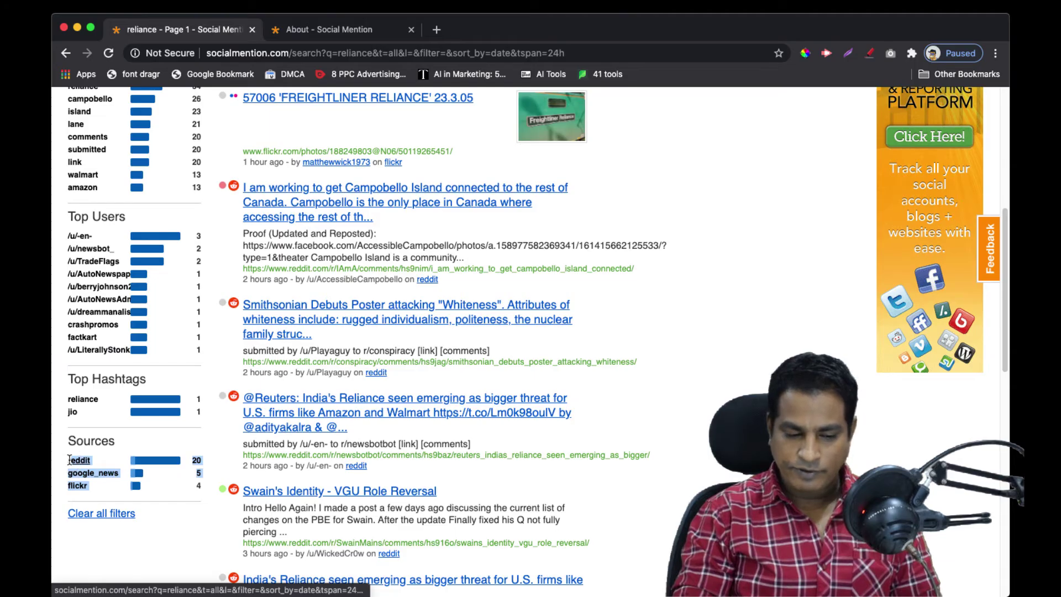
pyautogui.click(70, 460)
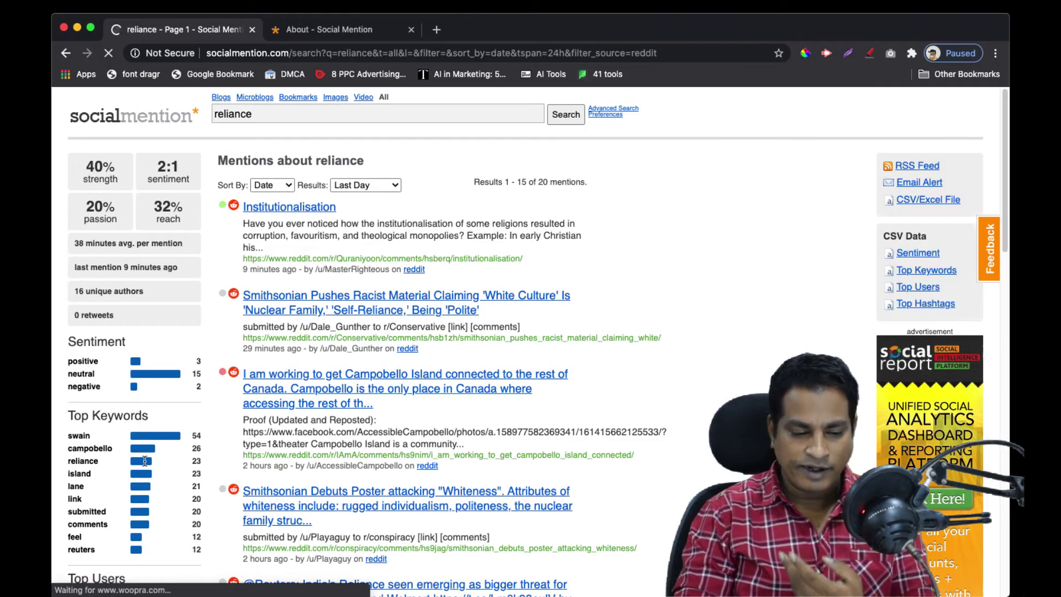
# Review the 20 reddit-only reliance mentions and place the cursor in the search box
pyautogui.scroll(-5, 126, 505)
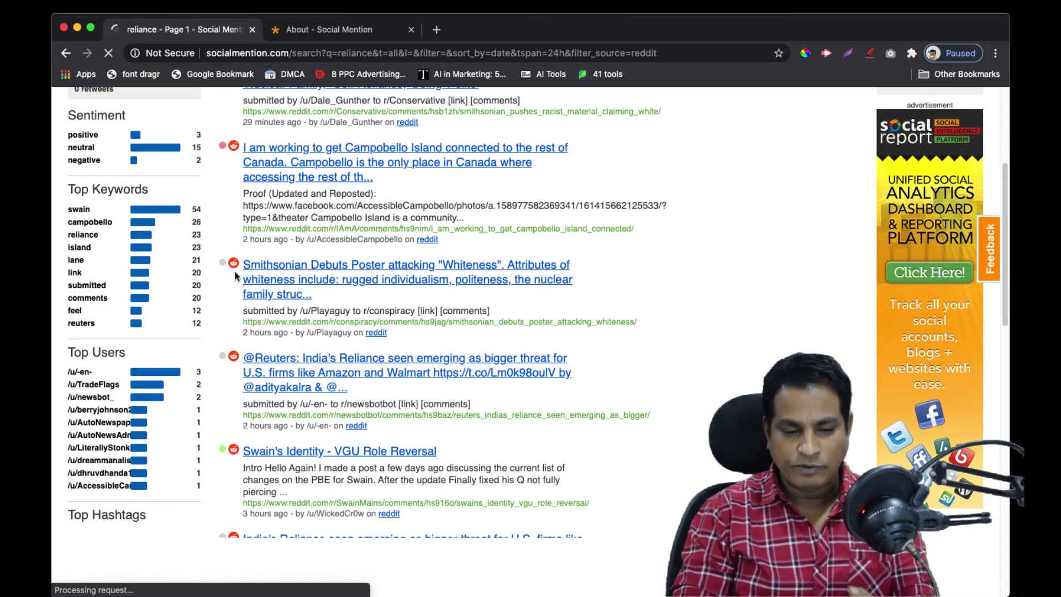
pyautogui.scroll(2, 299, 144)
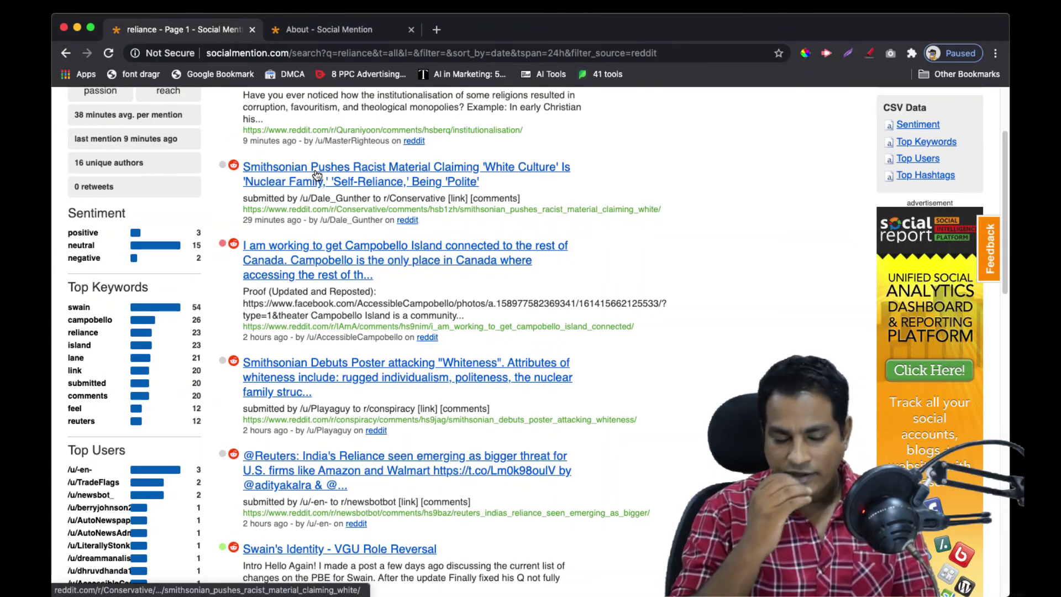
pyautogui.scroll(2, 302, 160)
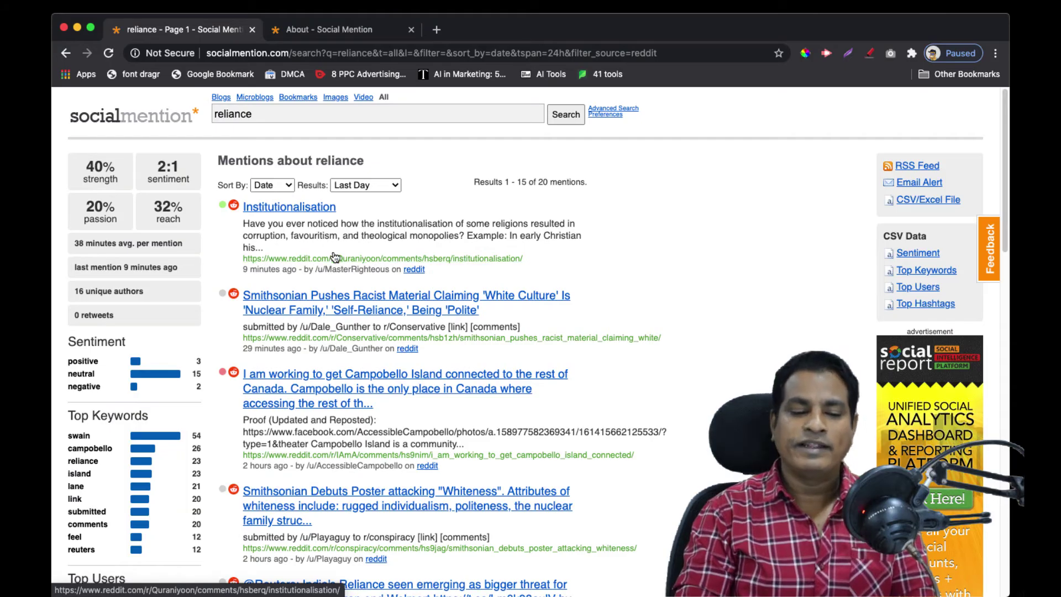
pyautogui.click(269, 119)
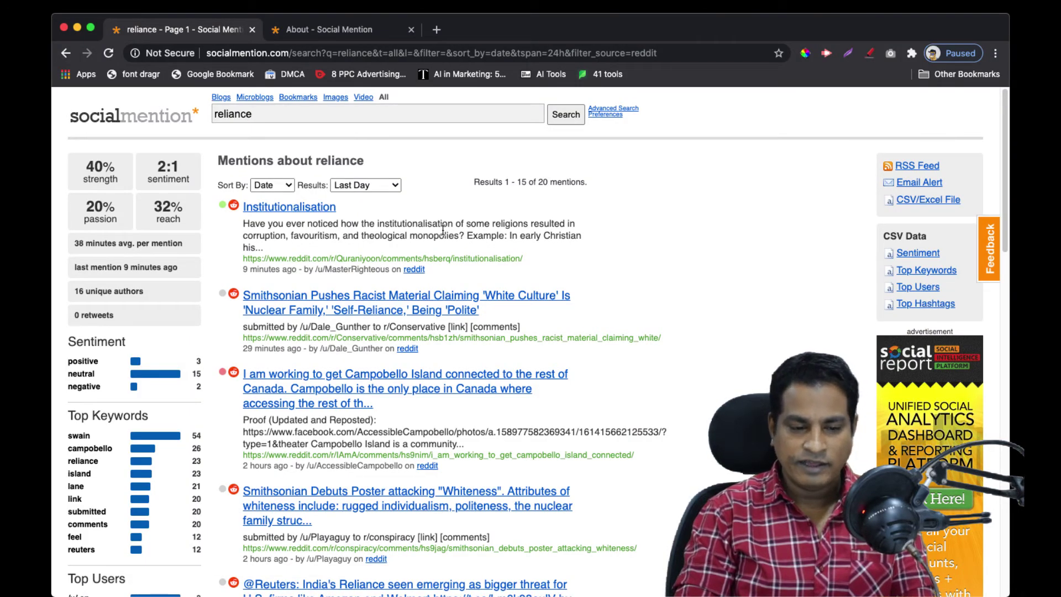
# Extend the search to 'reliance jio', yielding 67 mentions with 12% strength and 18:0 sentiment
pyautogui.write('jio')
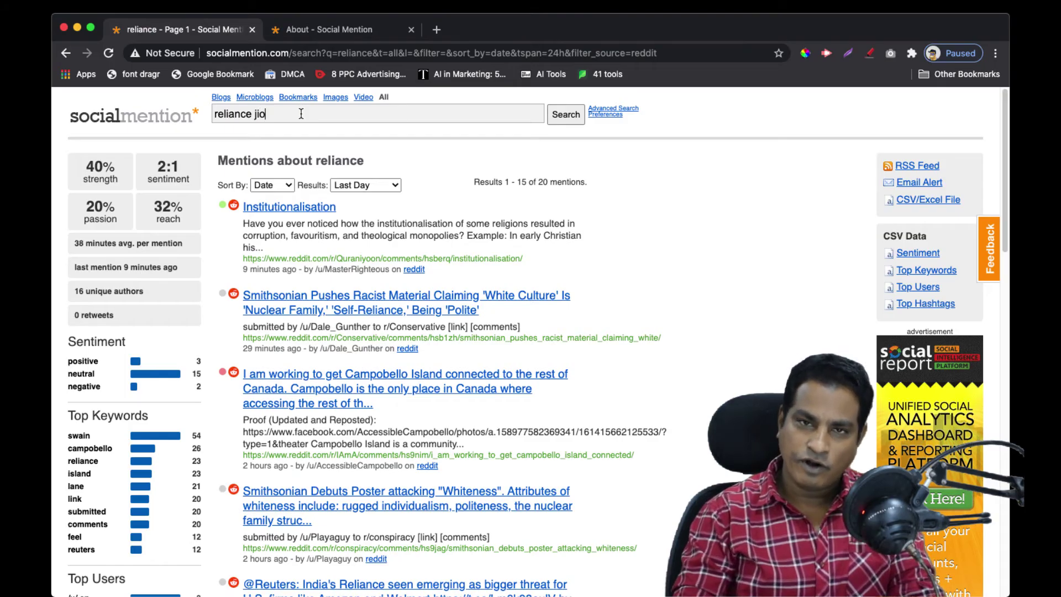
pyautogui.press('Return')
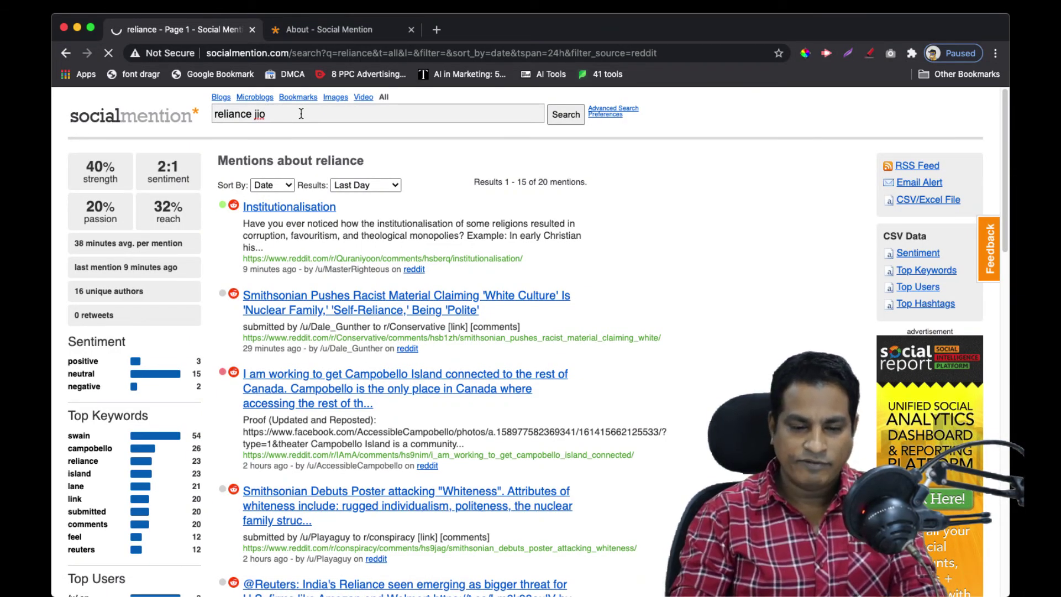
pyautogui.click(566, 114)
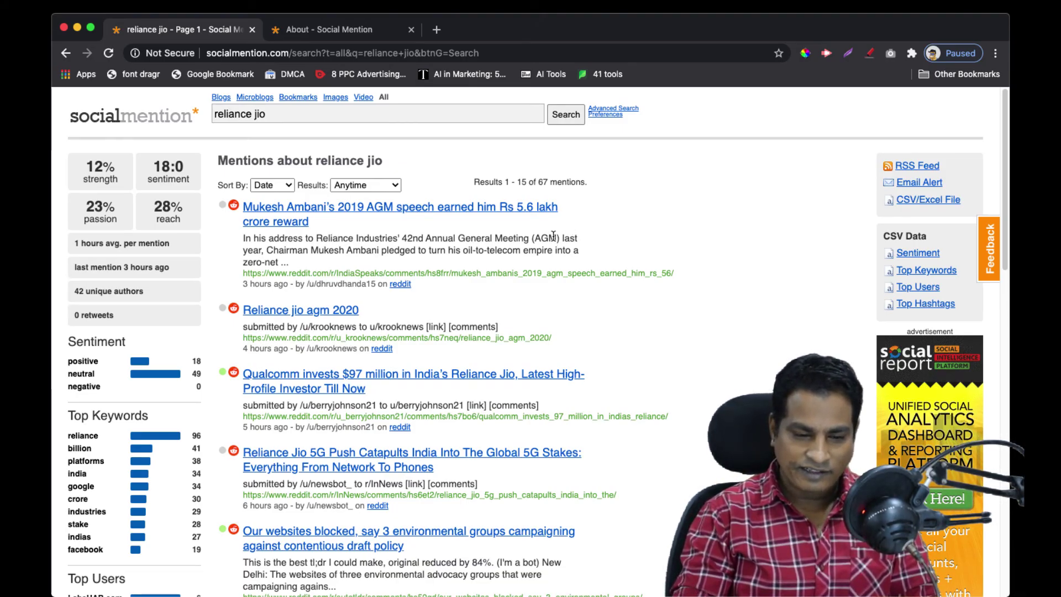
pyautogui.moveTo(319, 221); pyautogui.dragTo(466, 215)
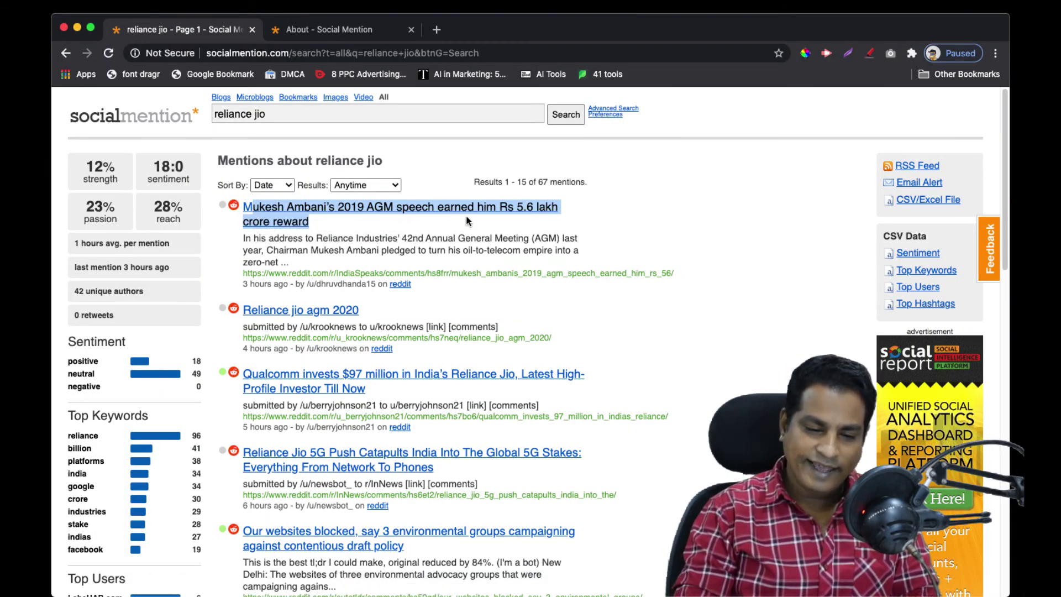
pyautogui.click(466, 220)
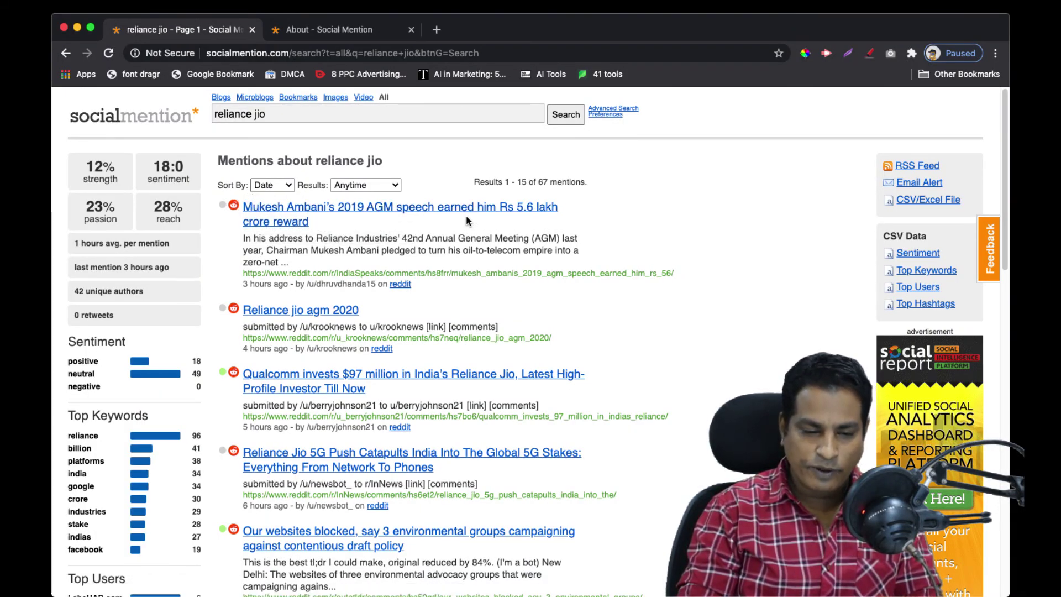